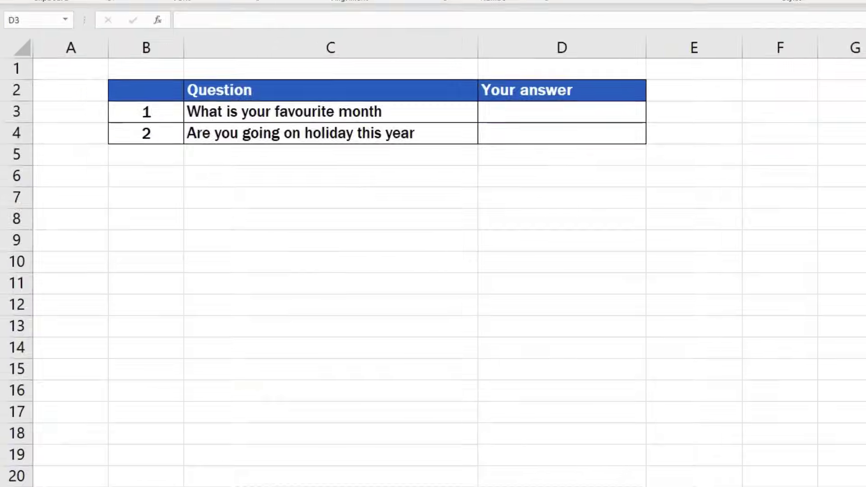
Choose August from question 1's month drop-down in D3.
click(652, 117)
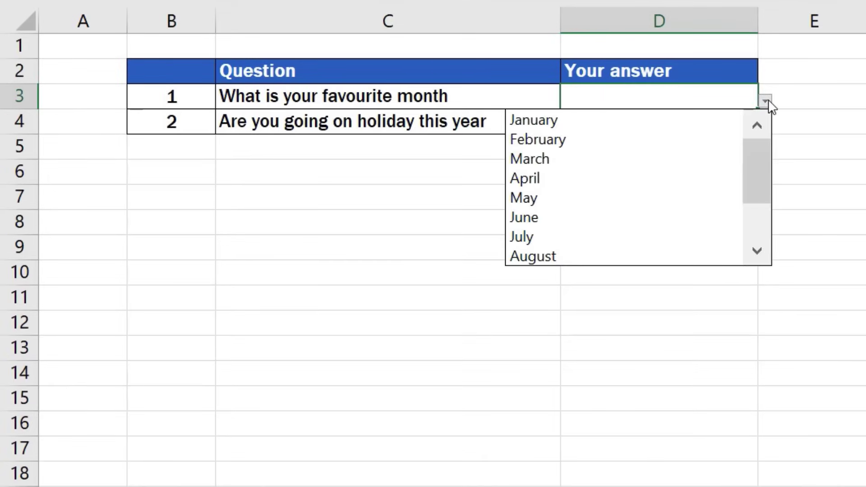
mouse_move(762, 153)
mouse_down()
mouse_move(762, 211)
mouse_move(767, 141)
mouse_up()
click(610, 255)
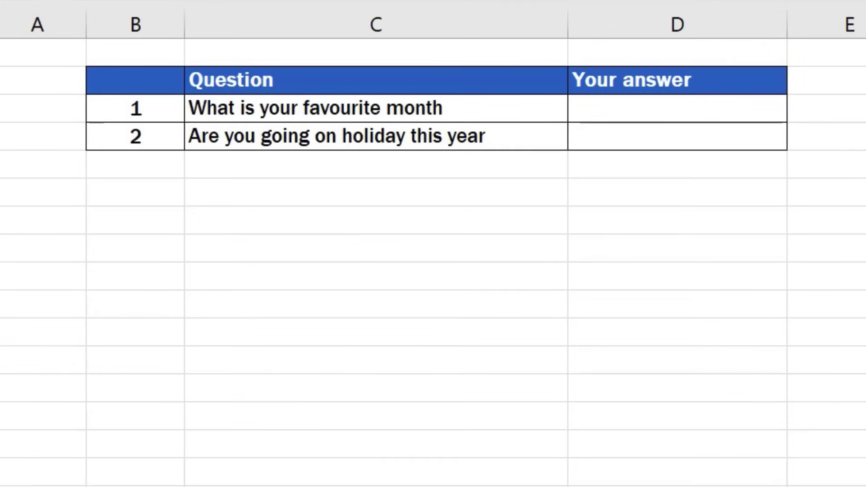
click(776, 115)
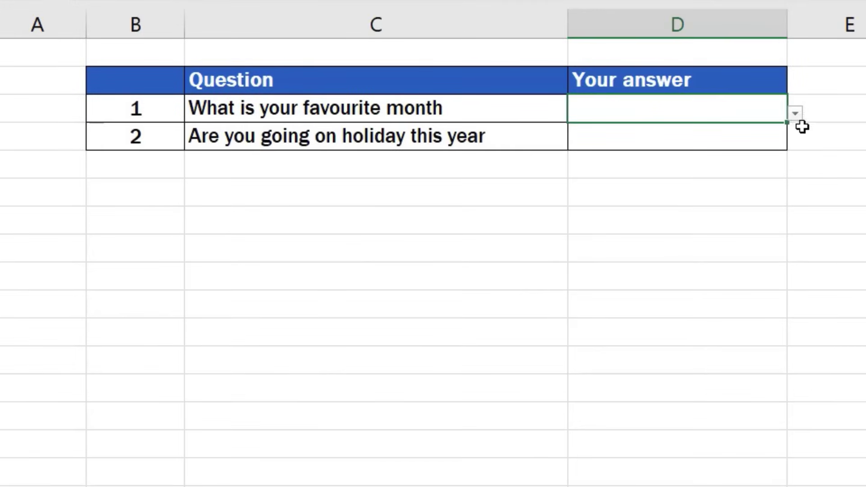
click(796, 113)
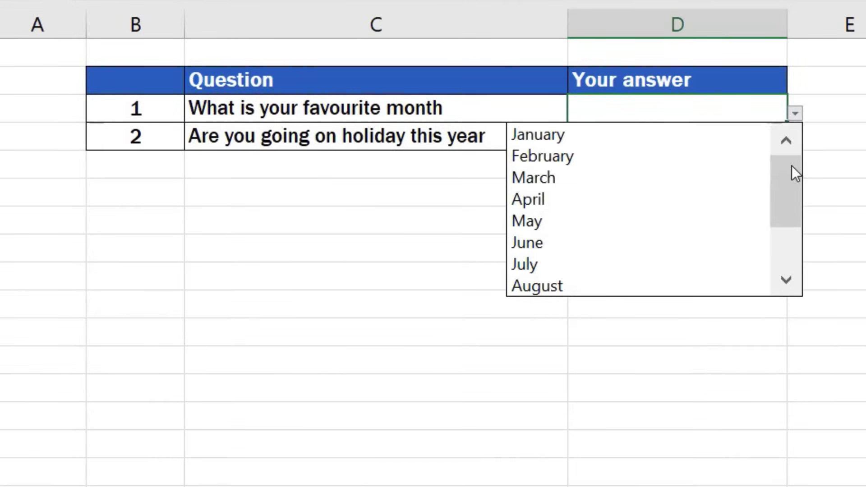
drag(791, 166, 797, 147)
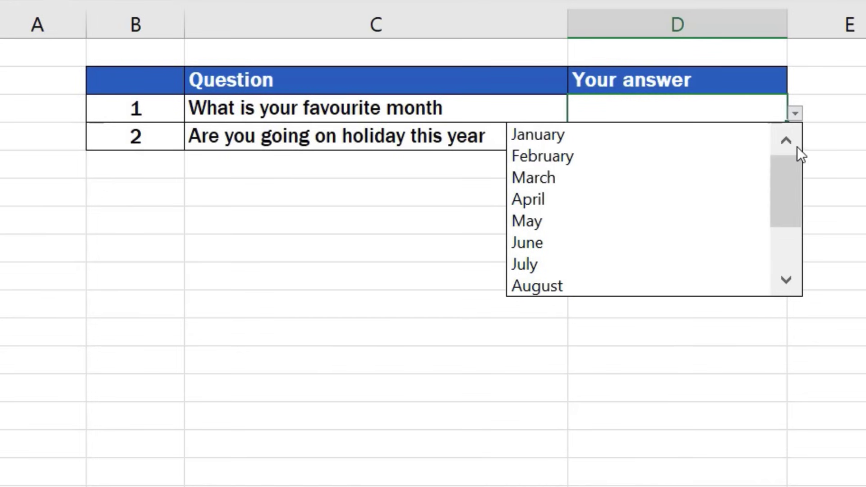
click(623, 280)
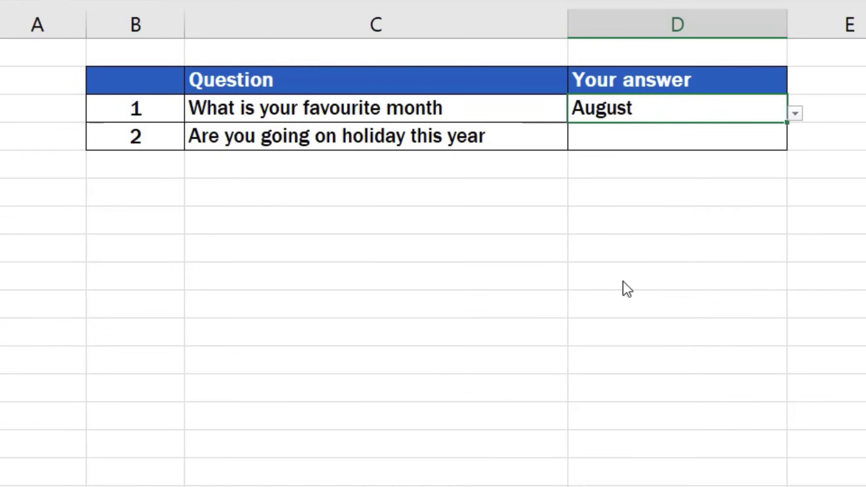
Move to D4 and answer question 2 with Yes from its drop-down.
key(Down)
click(796, 142)
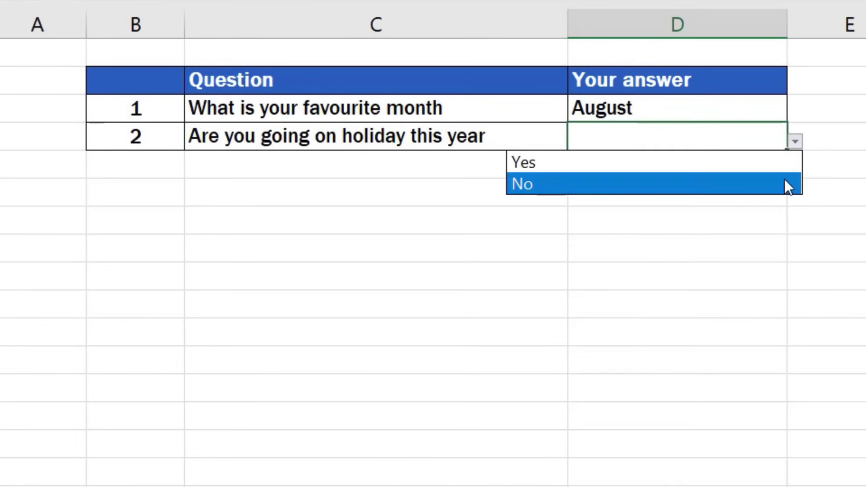
click(785, 166)
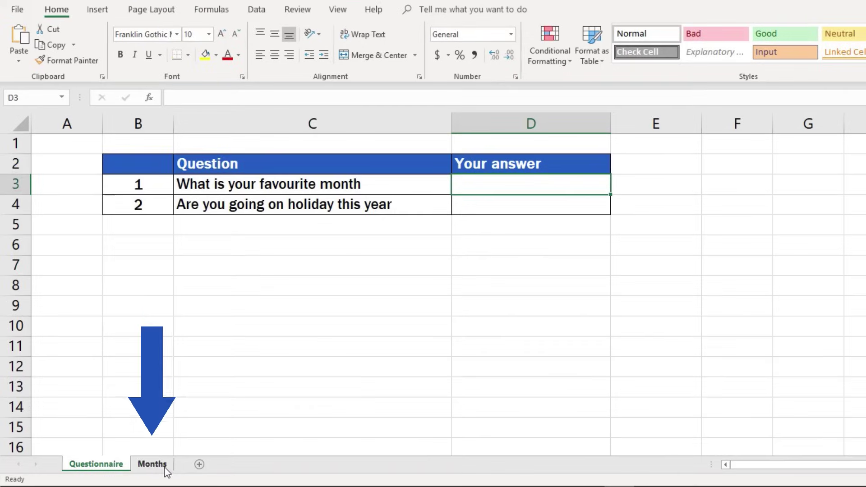
click(111, 470)
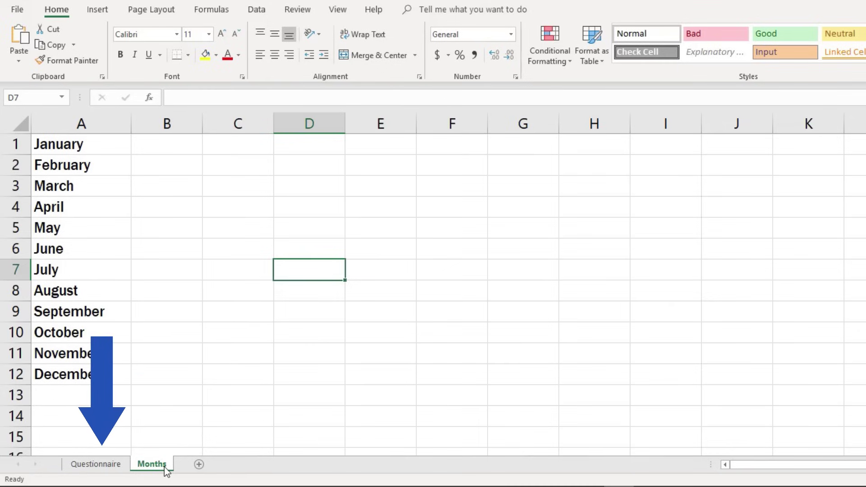
click(94, 464)
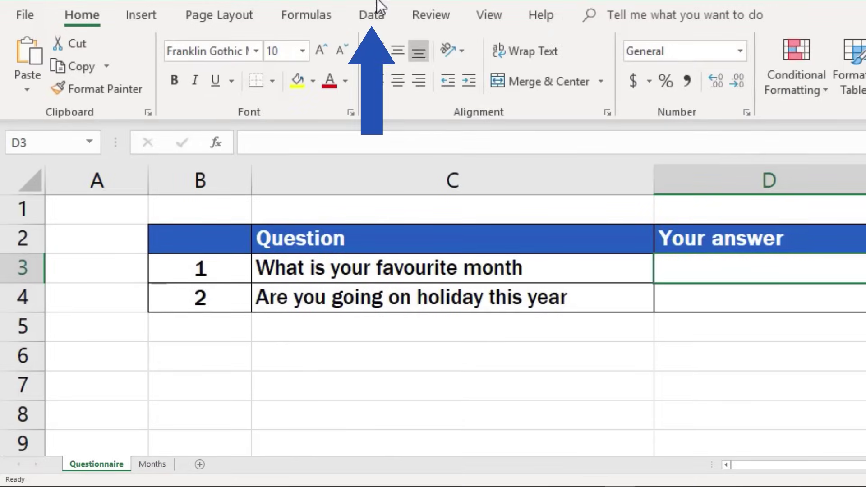
Give D3 a List validation rule sourced from Months!$A$1:$A$12.
click(256, 9)
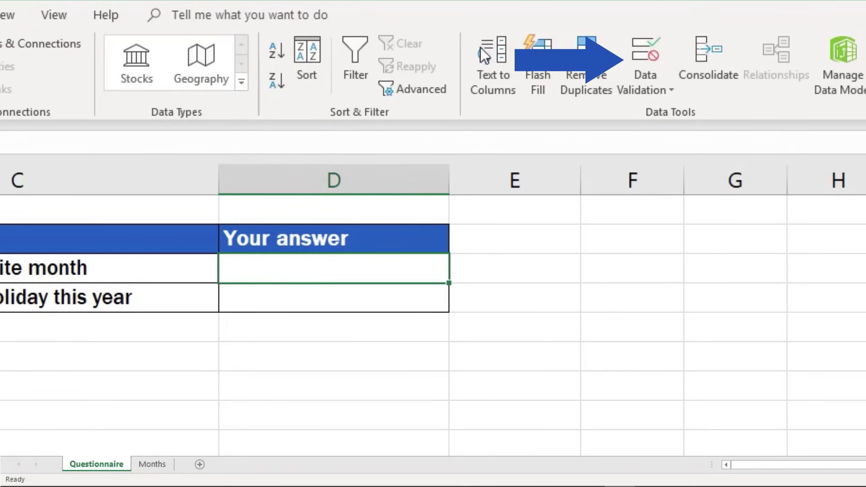
click(671, 87)
click(676, 113)
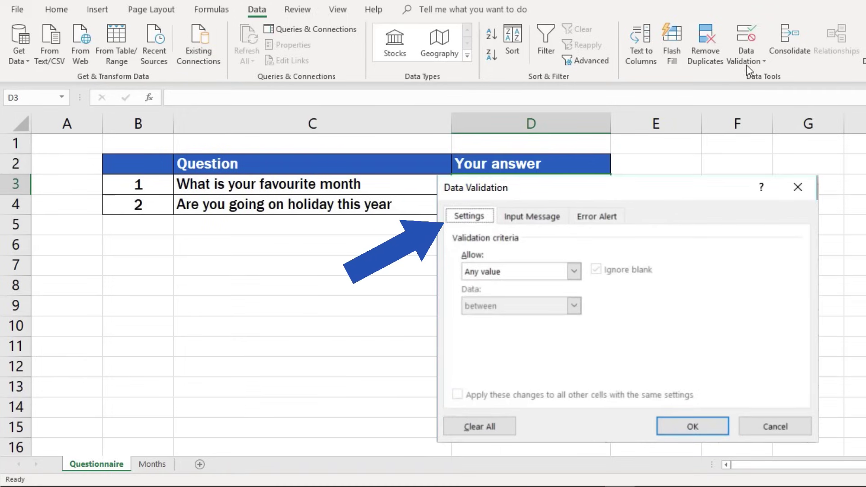
click(573, 272)
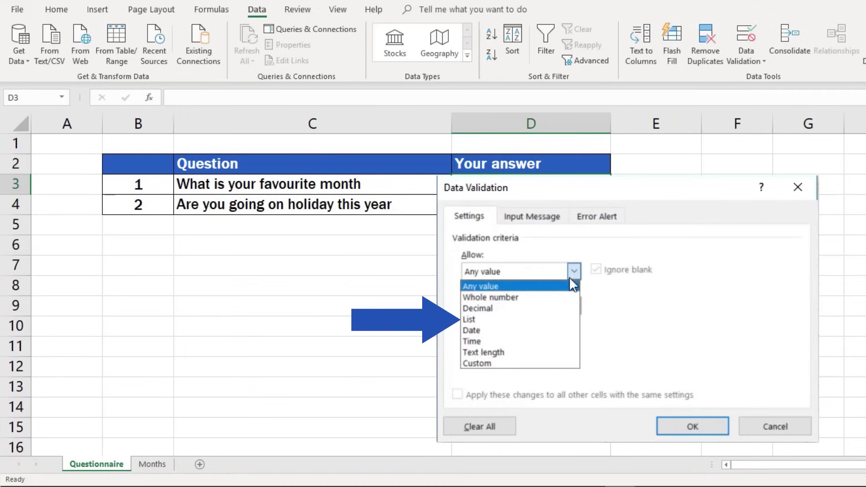
click(564, 319)
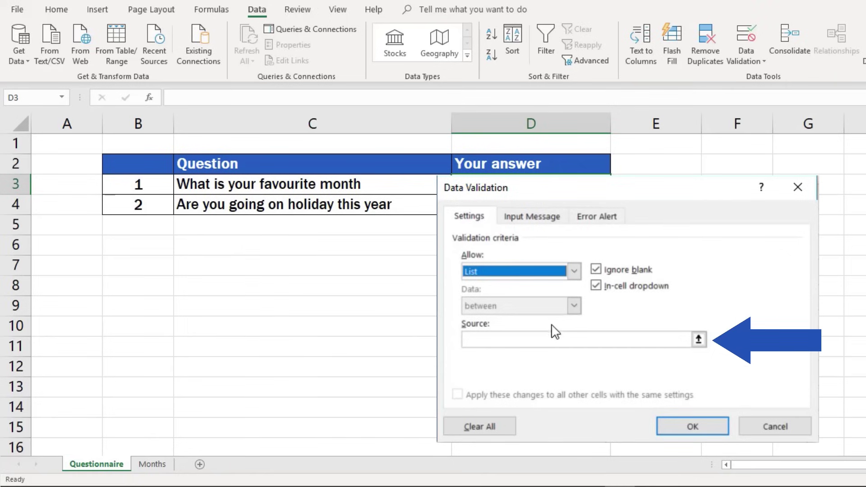
click(699, 341)
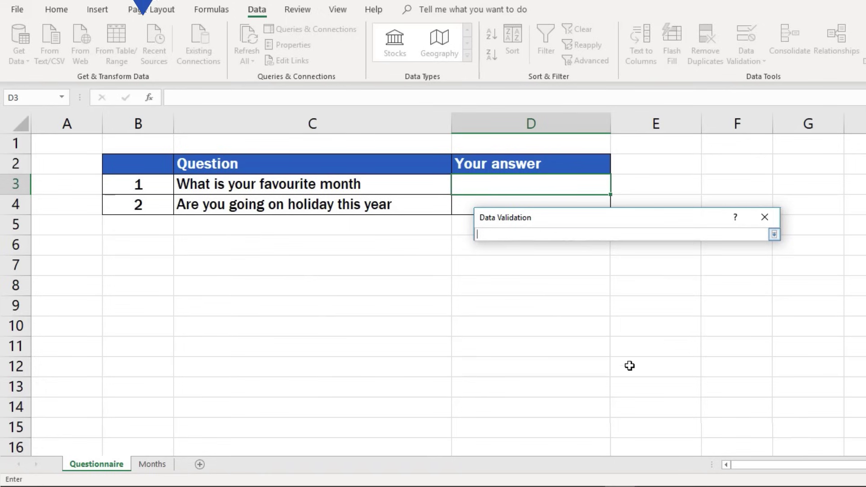
click(148, 464)
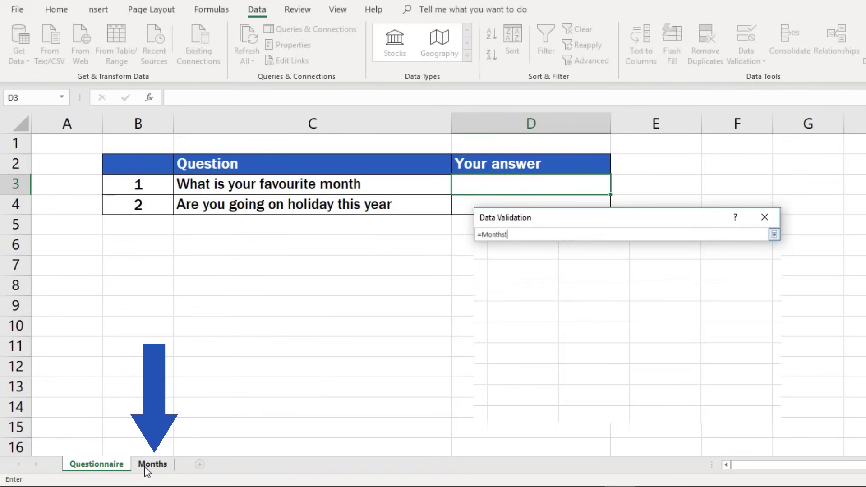
drag(96, 145, 74, 374)
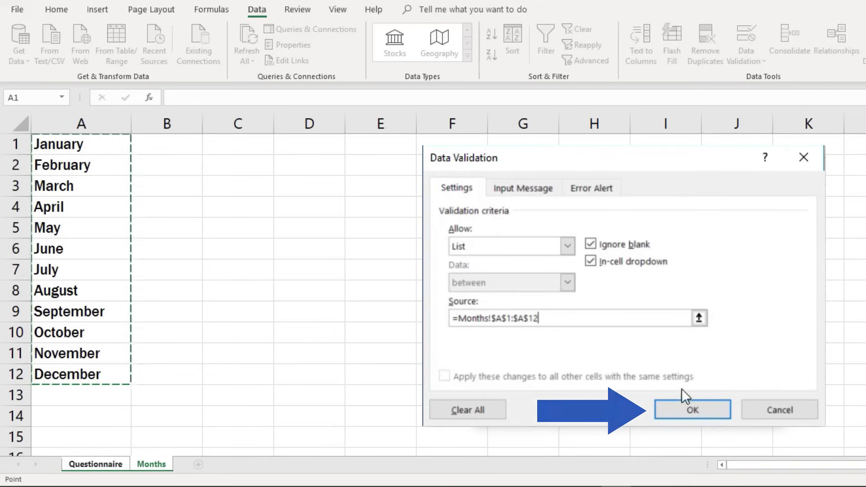
Apply the month list rule to D3 and pick August from its drop-down.
click(682, 410)
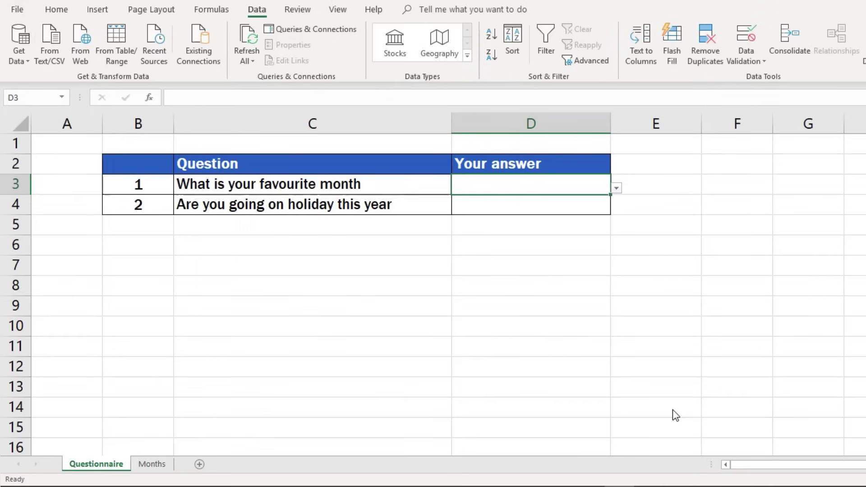
click(617, 188)
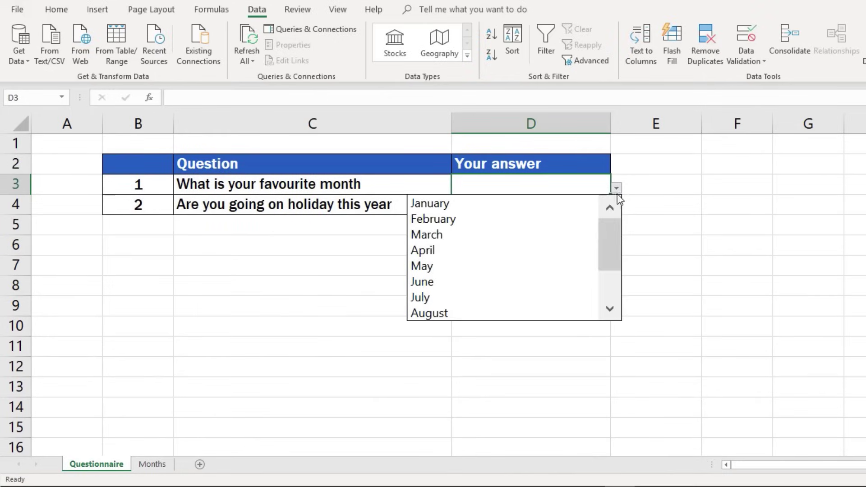
mouse_move(613, 226)
mouse_down()
mouse_move(613, 273)
mouse_move(618, 219)
mouse_up()
click(492, 311)
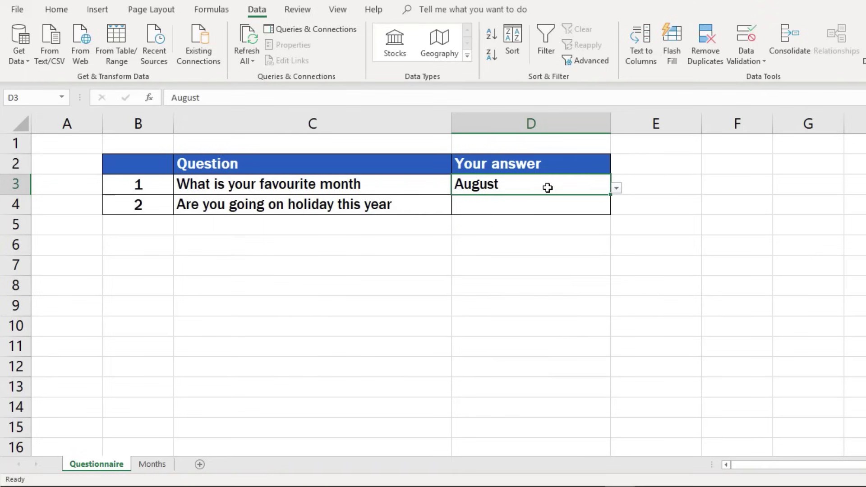
Enter 'hello' in D3 to confirm it is rejected, then cancel to keep August.
text(hello)
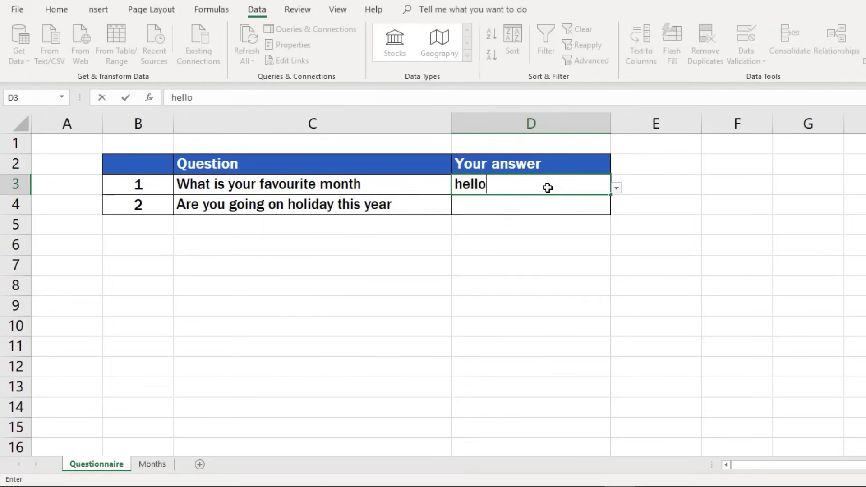
key(Return)
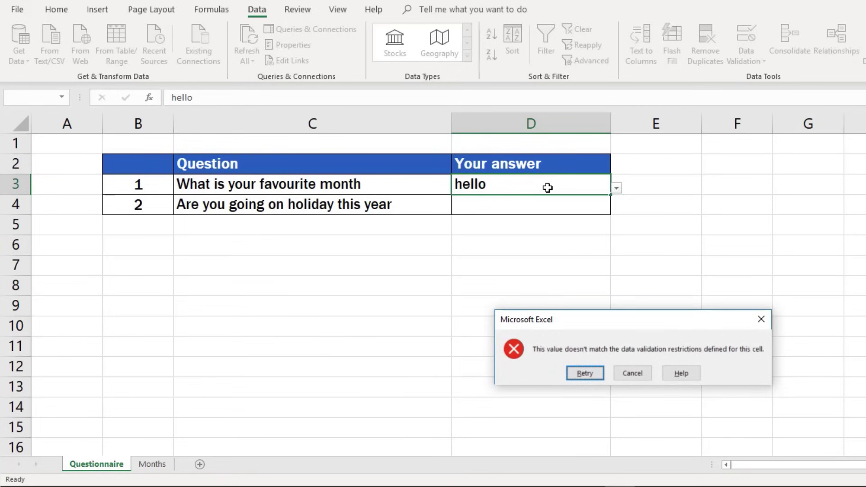
click(619, 373)
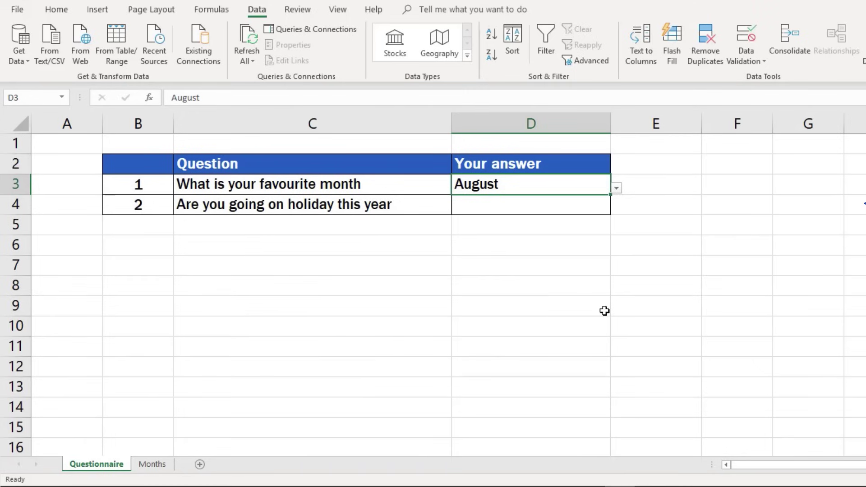
Give D4 a List validation rule with source 'Yes, No'.
click(553, 208)
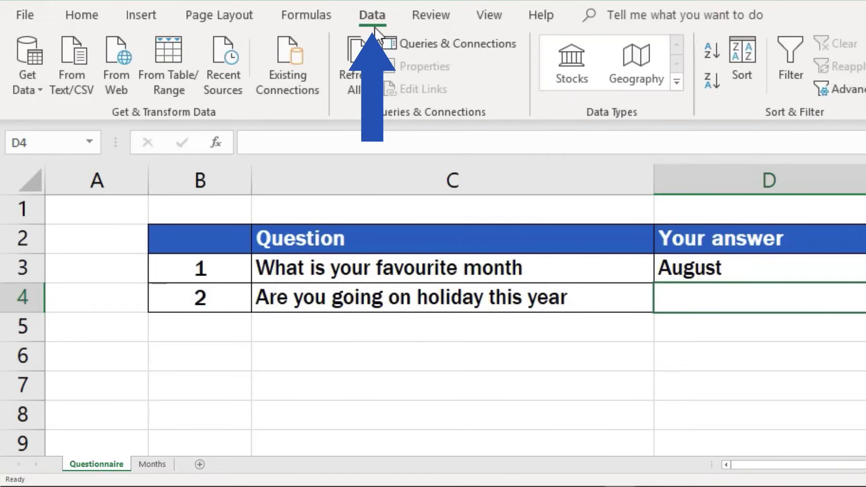
click(731, 86)
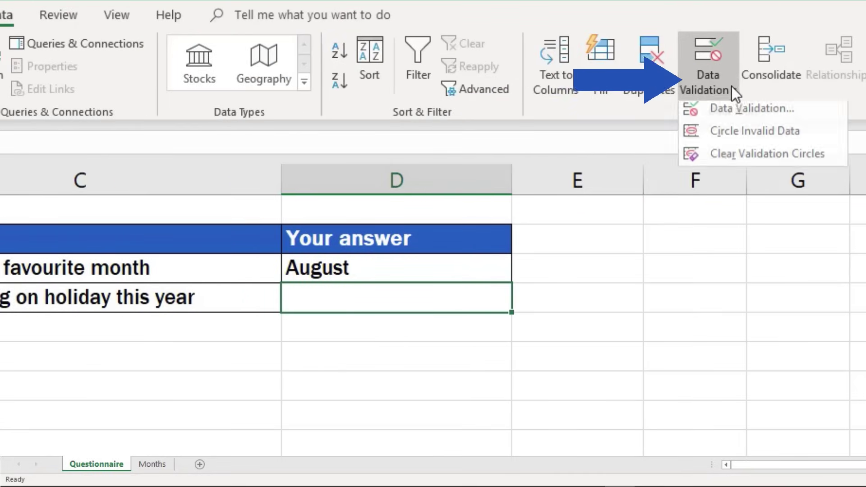
click(744, 108)
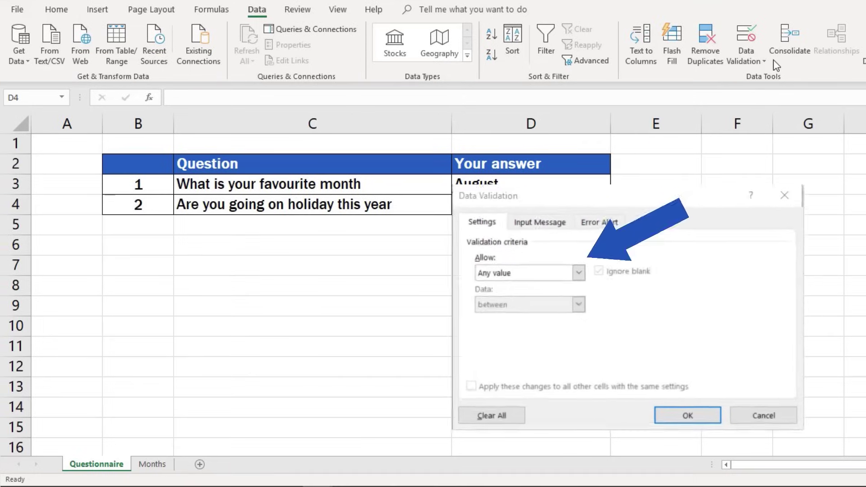
click(570, 252)
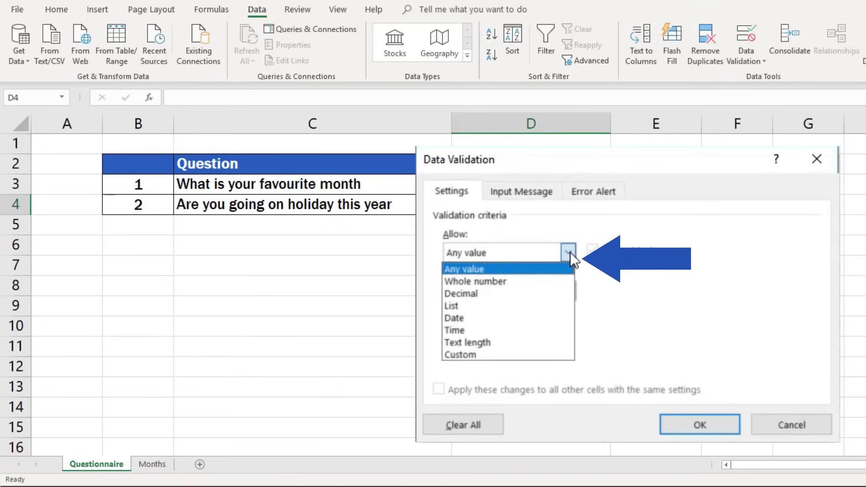
click(558, 302)
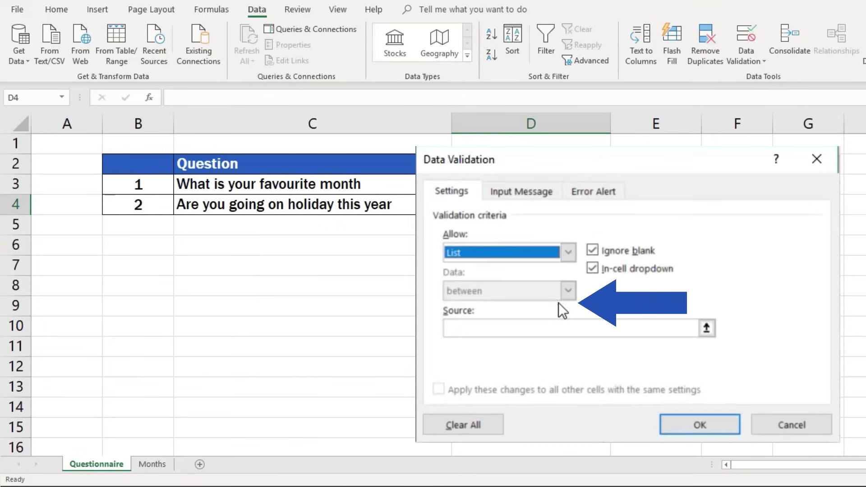
click(558, 329)
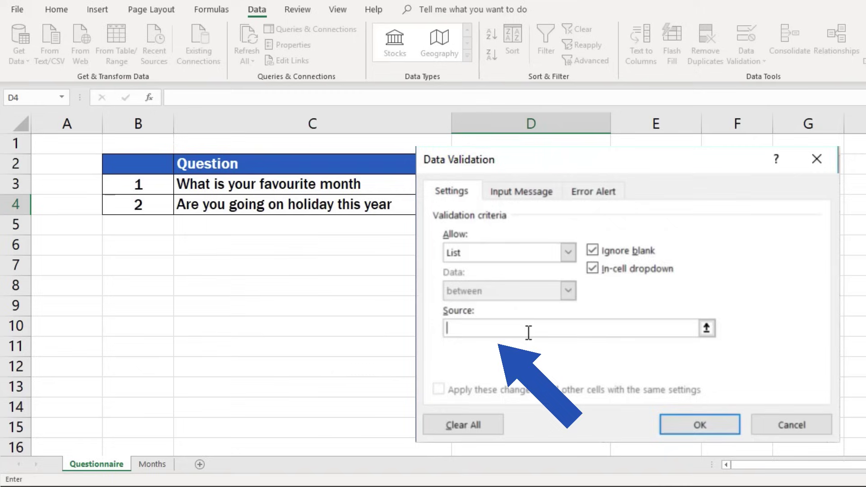
text(Yes, No)
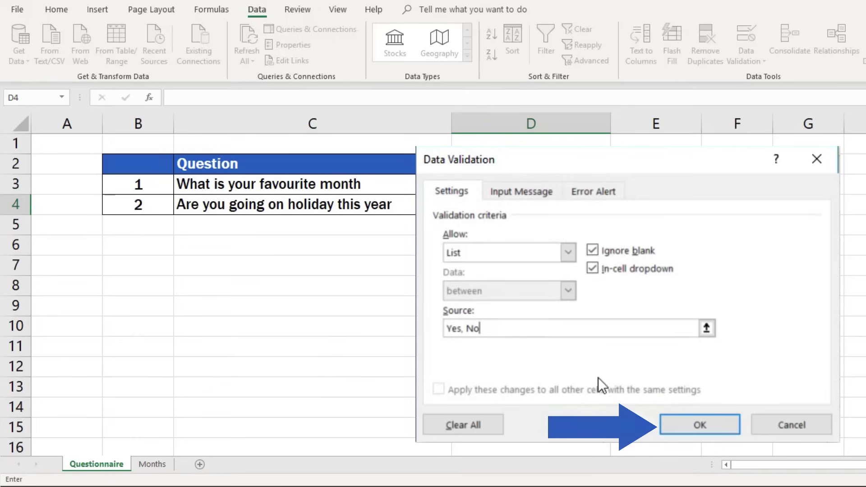
click(679, 423)
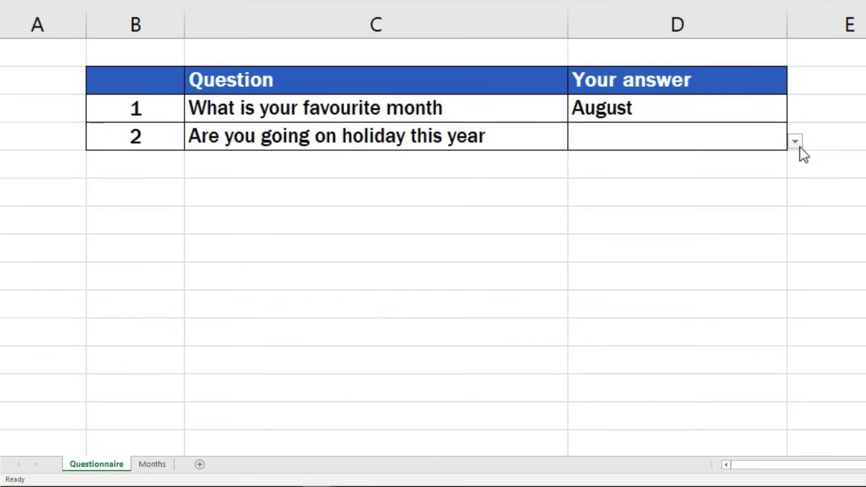
Pick Yes from D4's drop-down as the holiday question's answer.
click(799, 140)
click(796, 142)
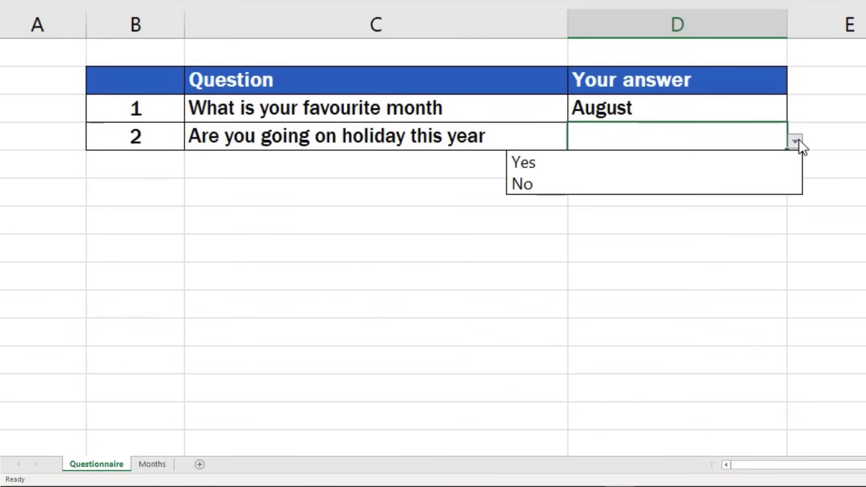
click(788, 173)
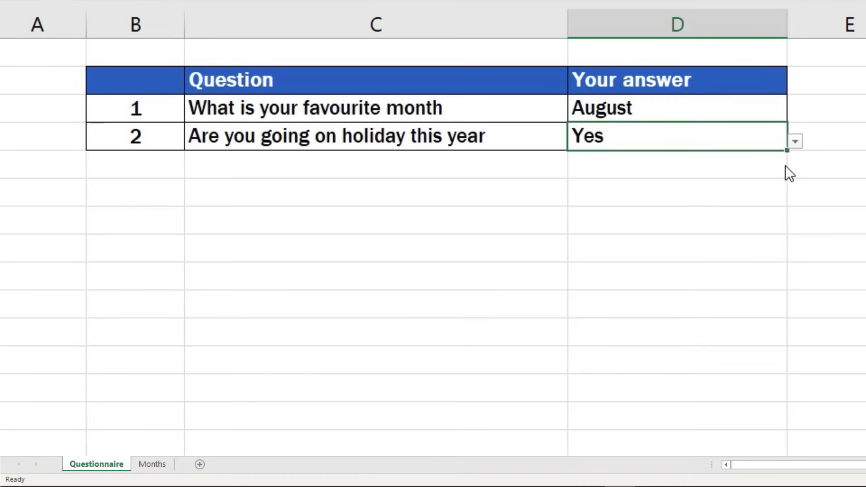